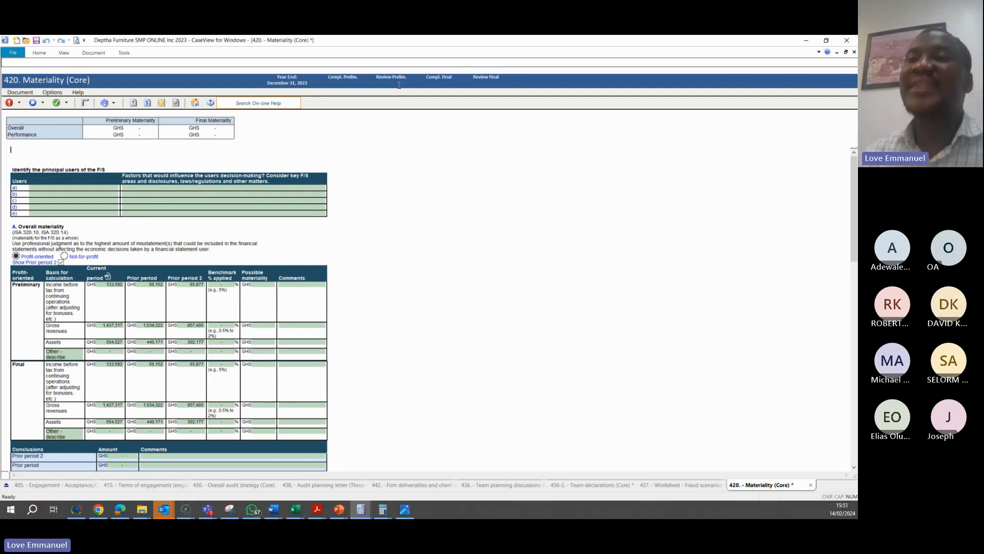
- Enter "Mgt" as the first principal user of the financial statements
{"action": "scroll", "coordinate": [173, 268], "scroll_direction": "down", "scroll_amount": 3}
{"action": "scroll", "coordinate": [172, 268], "scroll_direction": "up", "scroll_amount": 3}
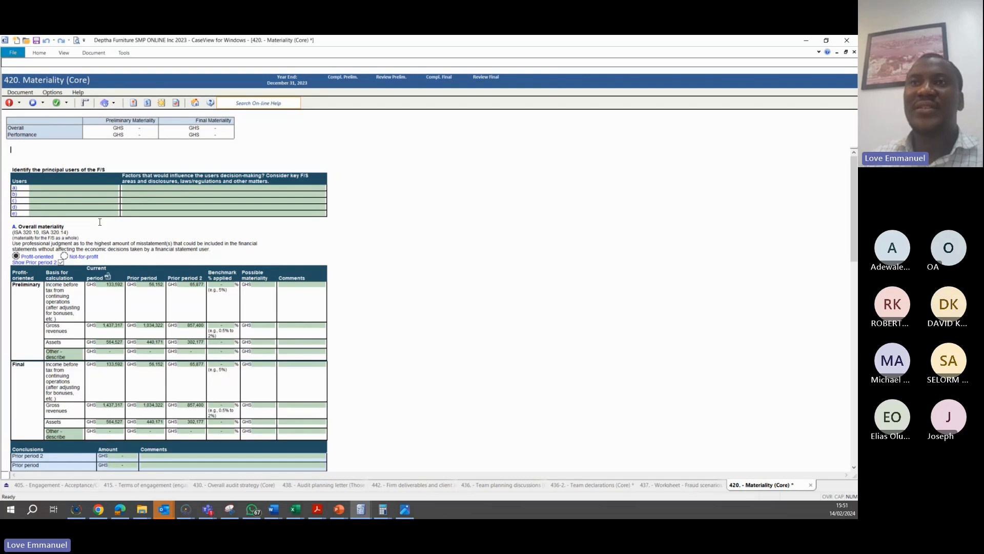
{"action": "left_click", "coordinate": [50, 188]}
{"action": "type", "text": "M"}
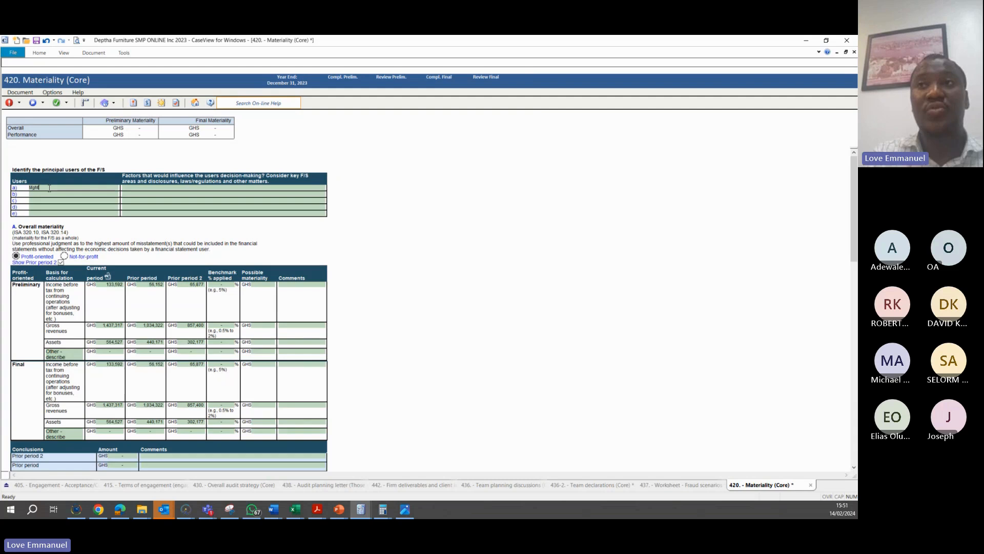
{"action": "type", "text": "gt"}
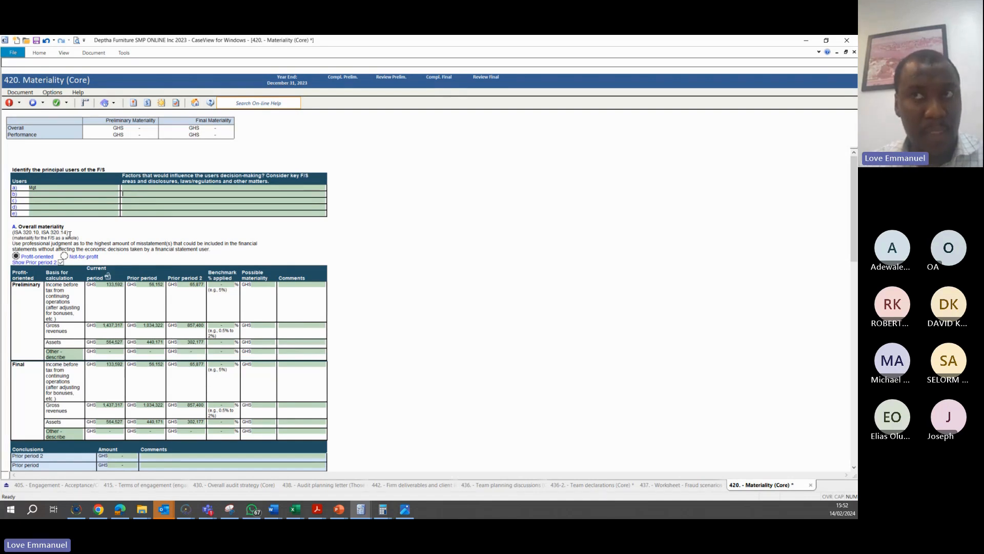
- Set the preliminary benchmark percentage for income before tax from continuing operations to 4% in the overall materiality table
{"action": "scroll", "coordinate": [133, 216], "scroll_direction": "down", "scroll_amount": 3}
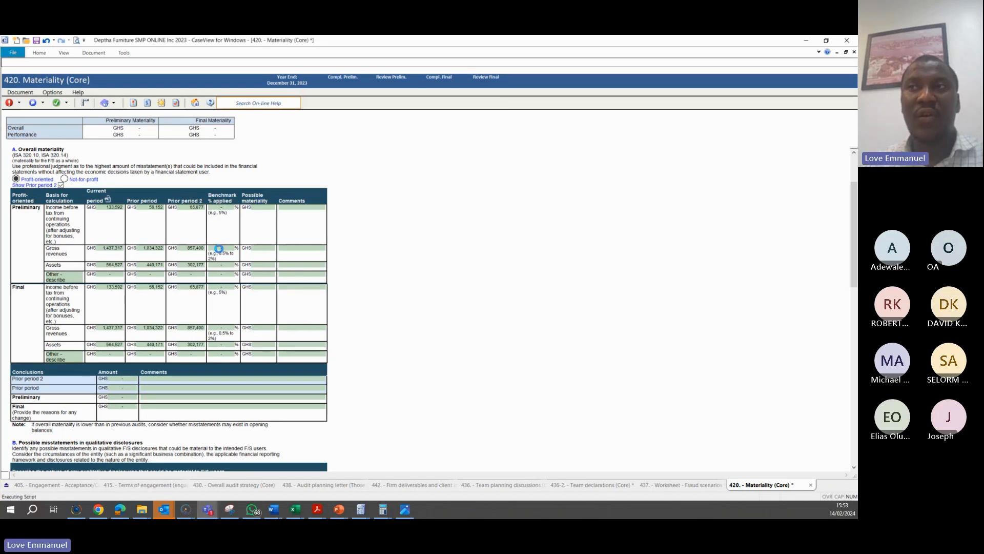
{"action": "left_click", "coordinate": [221, 250]}
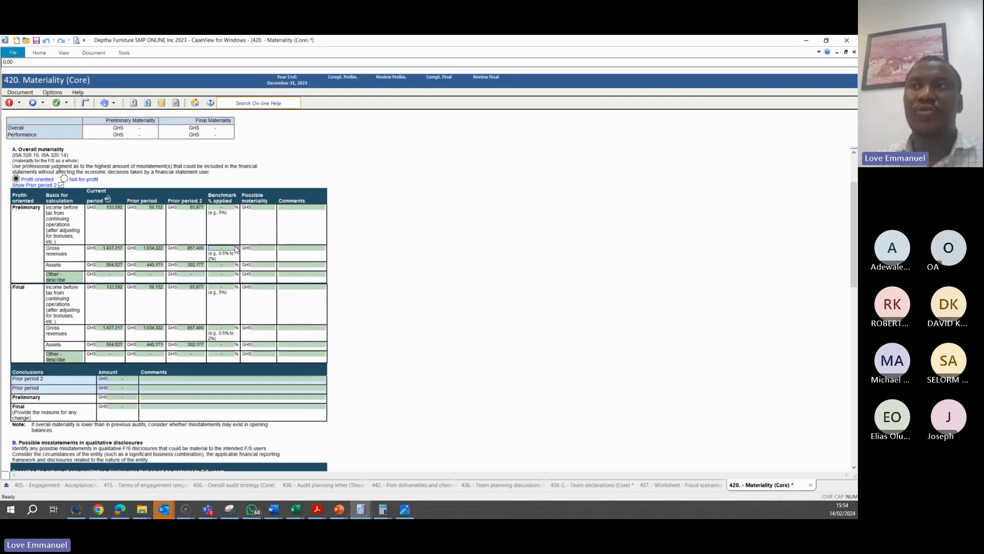
{"action": "left_click", "coordinate": [215, 208]}
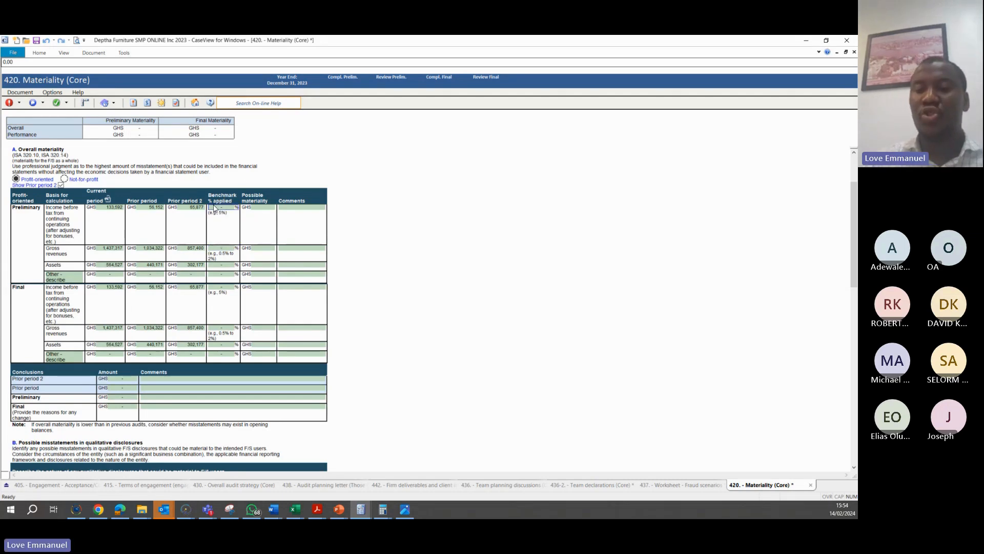
{"action": "type", "text": "4"}
{"action": "key", "text": "Tab"}
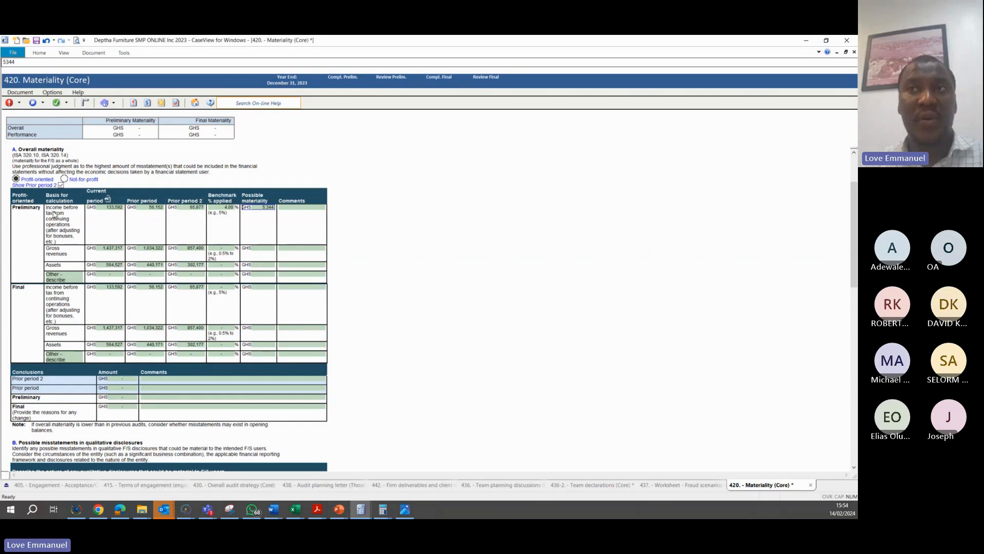
- Apply a 2% preliminary benchmark to both gross revenues and assets
{"action": "left_click", "coordinate": [215, 249]}
{"action": "type", "text": "2"}
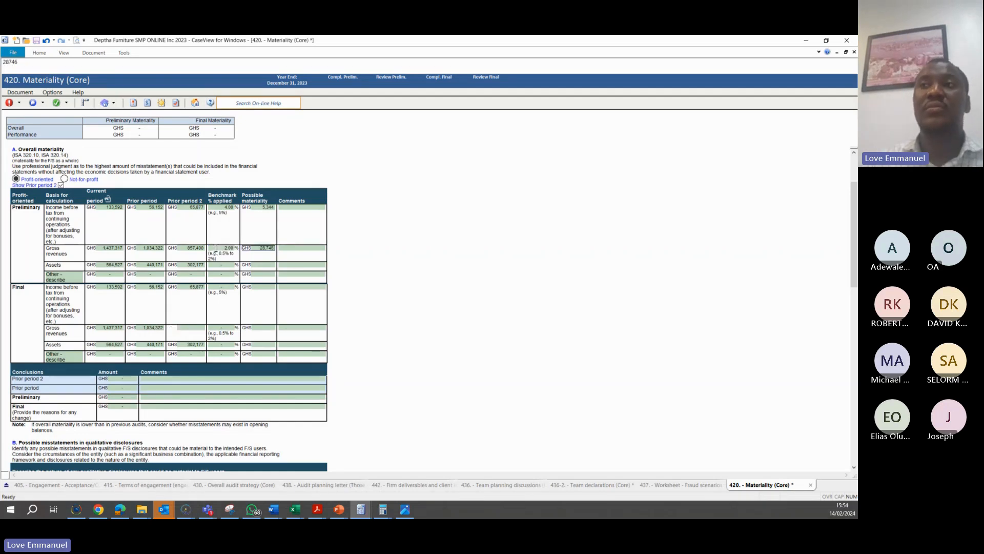
{"action": "left_click", "coordinate": [219, 266]}
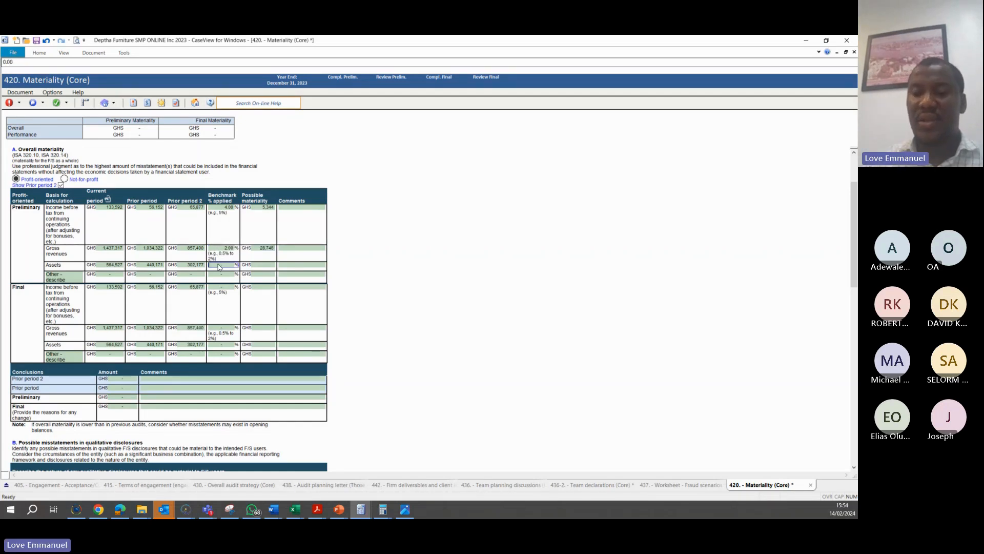
{"action": "type", "text": "2"}
{"action": "key", "text": "Tab"}
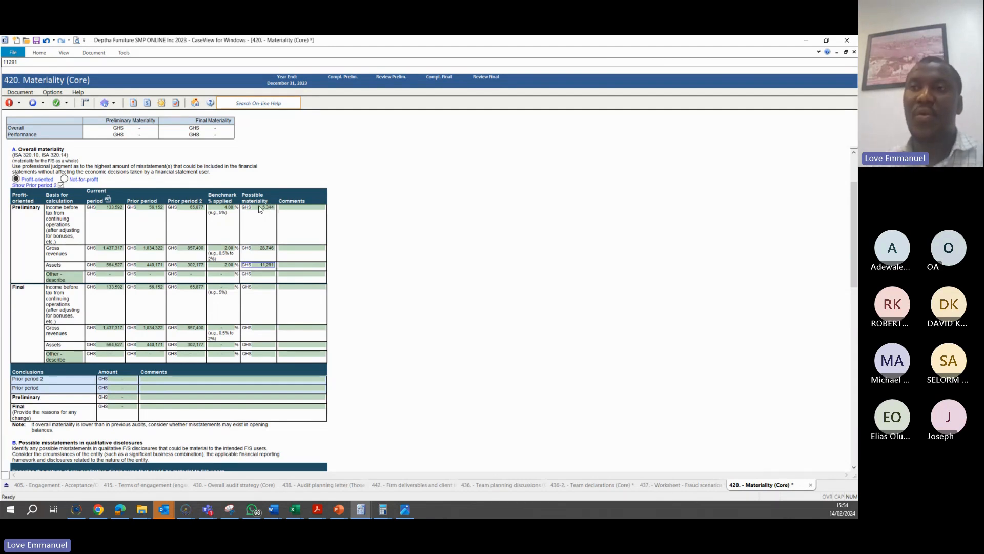
- Set the preliminary overall materiality amount in the Conclusions table to GHS 25,000
{"action": "scroll", "coordinate": [265, 223], "scroll_direction": "down", "scroll_amount": 1}
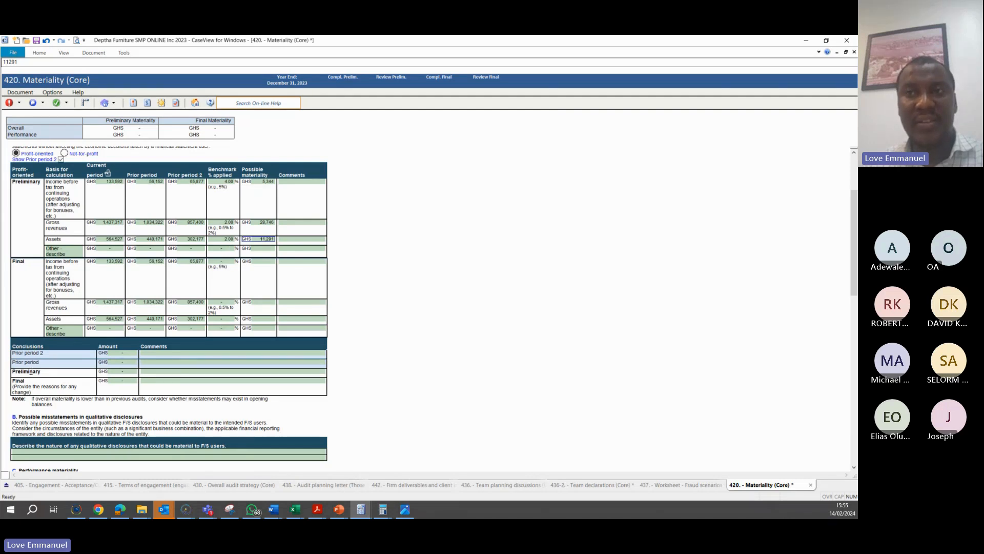
{"action": "left_click", "coordinate": [122, 371]}
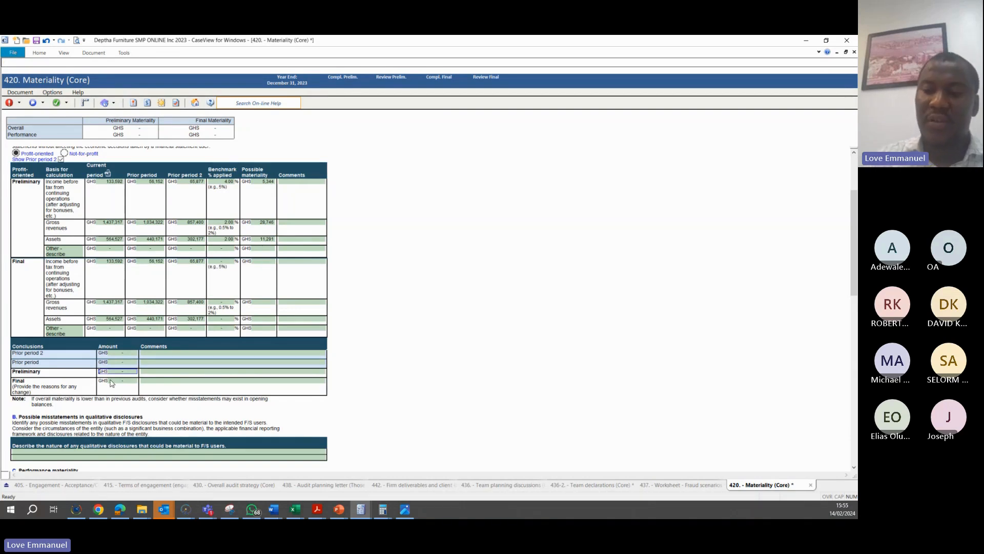
{"action": "type", "text": "25000"}
{"action": "key", "text": "Tab"}
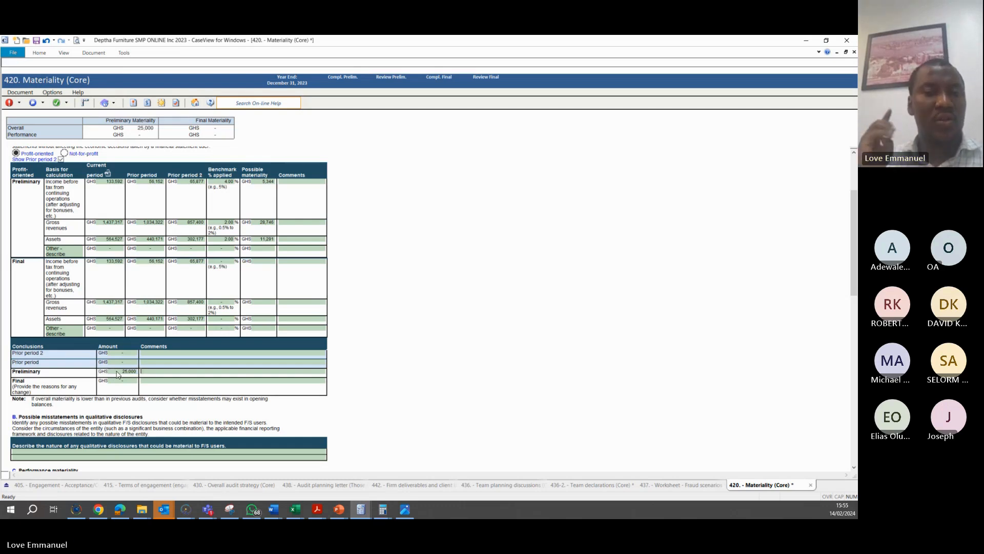
- Set the prior period overall materiality amount in the Conclusions table to GHS 16,000
{"action": "left_click", "coordinate": [117, 373]}
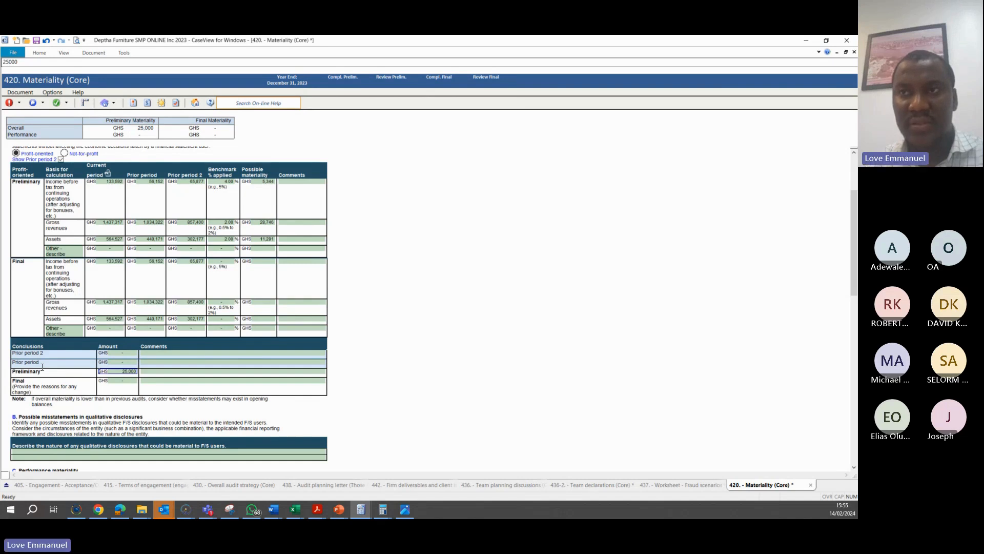
{"action": "left_click", "coordinate": [119, 362]}
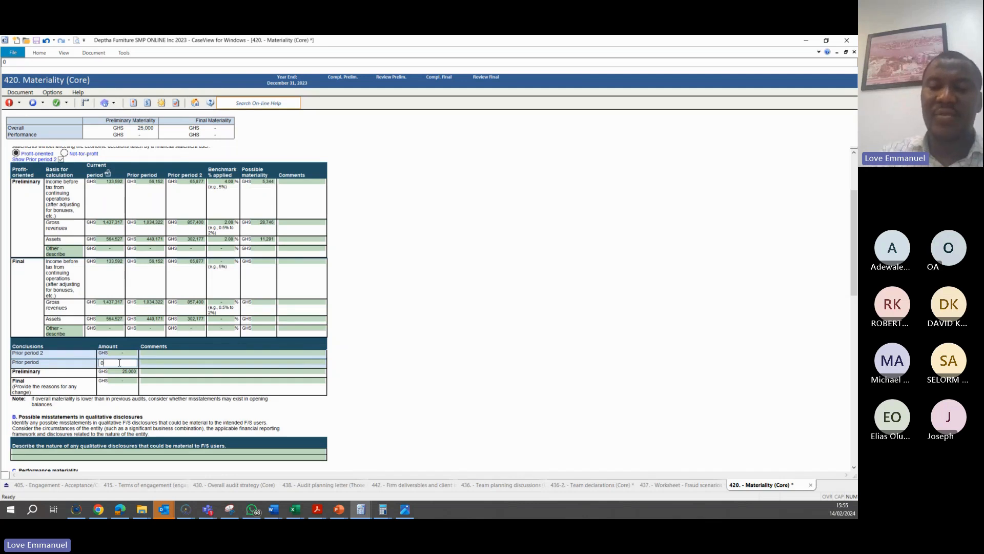
{"action": "type", "text": "16,000"}
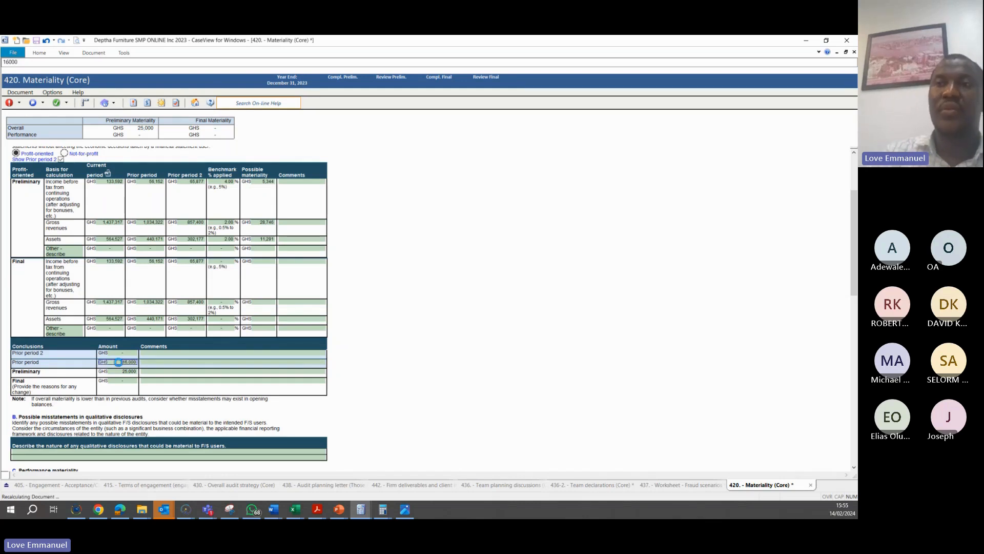
{"action": "key", "text": "Tab"}
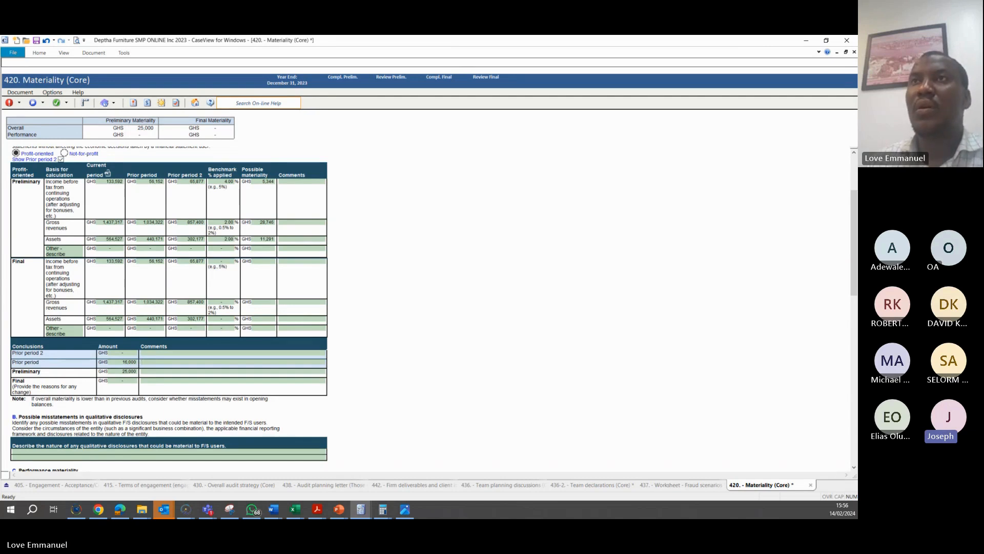
- Enlarge the document view and review the preliminary and prior period amounts in the Conclusions table
{"action": "left_click", "coordinate": [58, 55]}
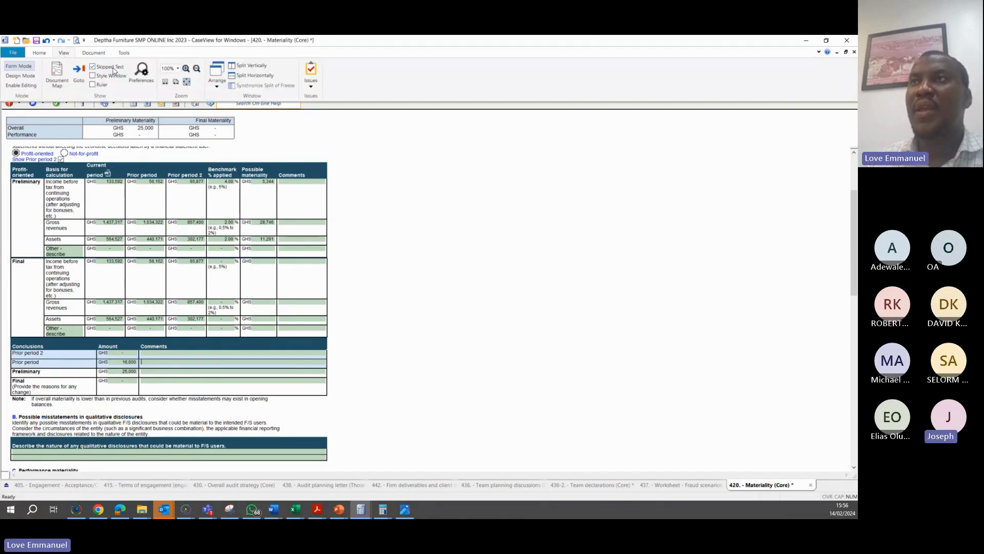
{"action": "left_click", "coordinate": [186, 69]}
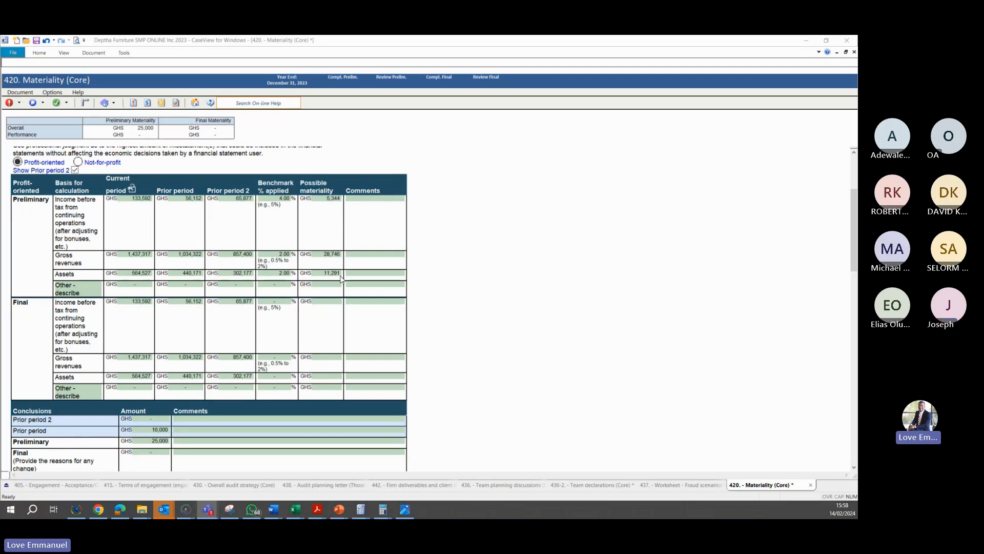
{"action": "scroll", "coordinate": [314, 269], "scroll_direction": "down", "scroll_amount": 1}
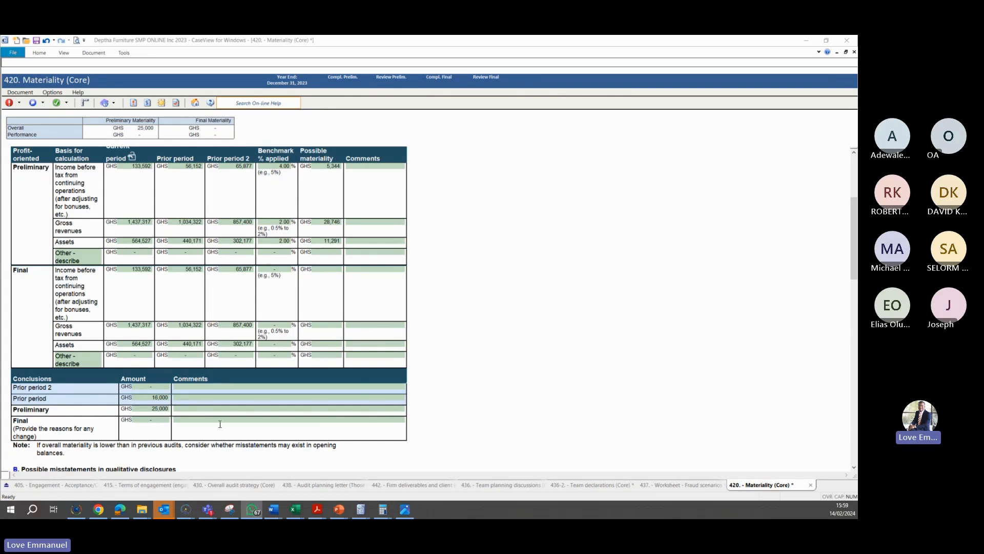
{"action": "left_click", "coordinate": [149, 409]}
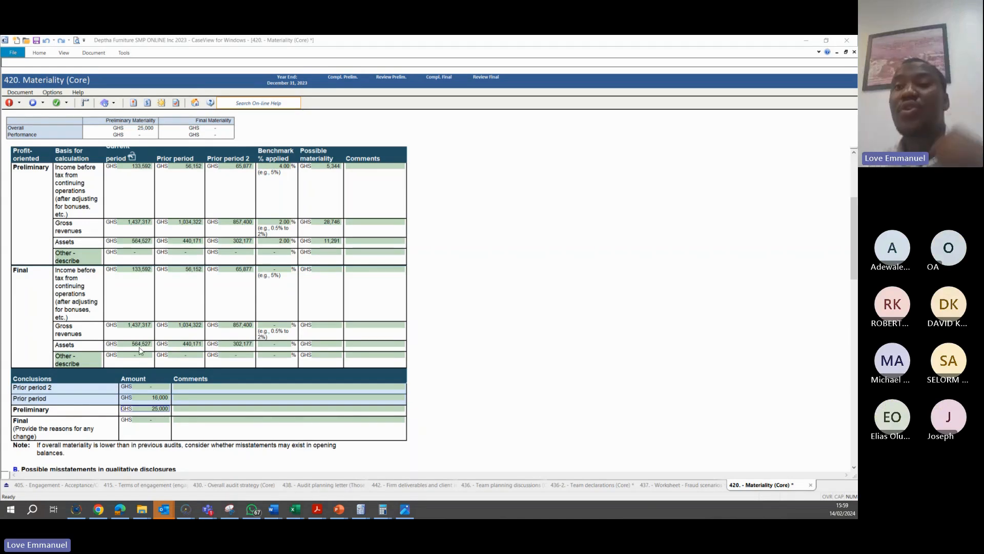
{"action": "scroll", "coordinate": [175, 349], "scroll_direction": "down", "scroll_amount": 3}
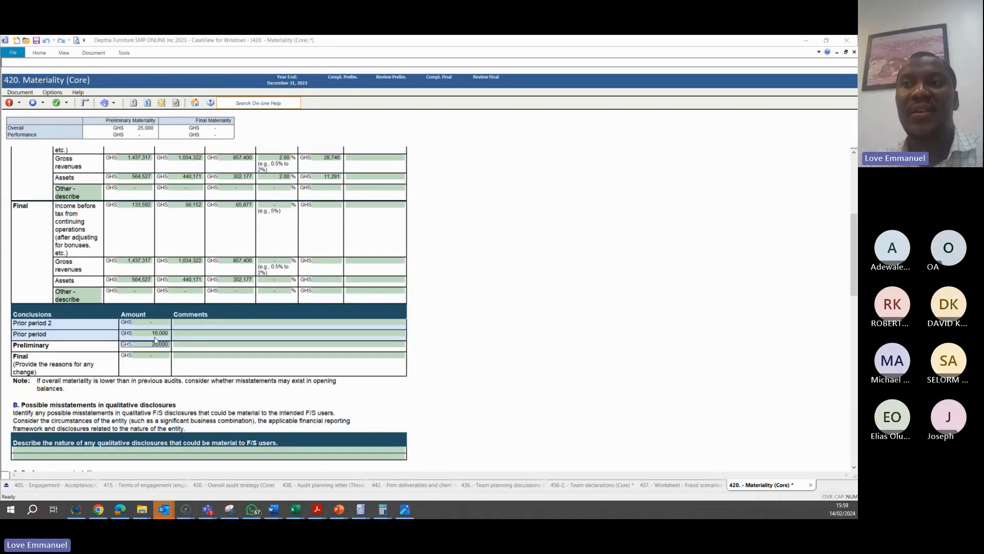
{"action": "left_click", "coordinate": [154, 336]}
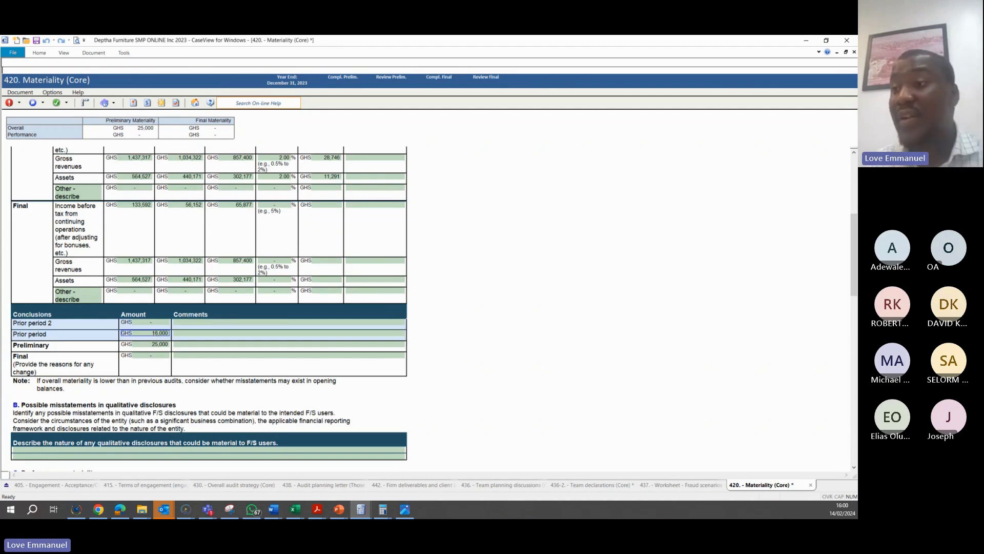
- Switch to the Audit International case study in Word and look up the overall materiality figures in the Materiality (420.) section
{"action": "left_click", "coordinate": [277, 510]}
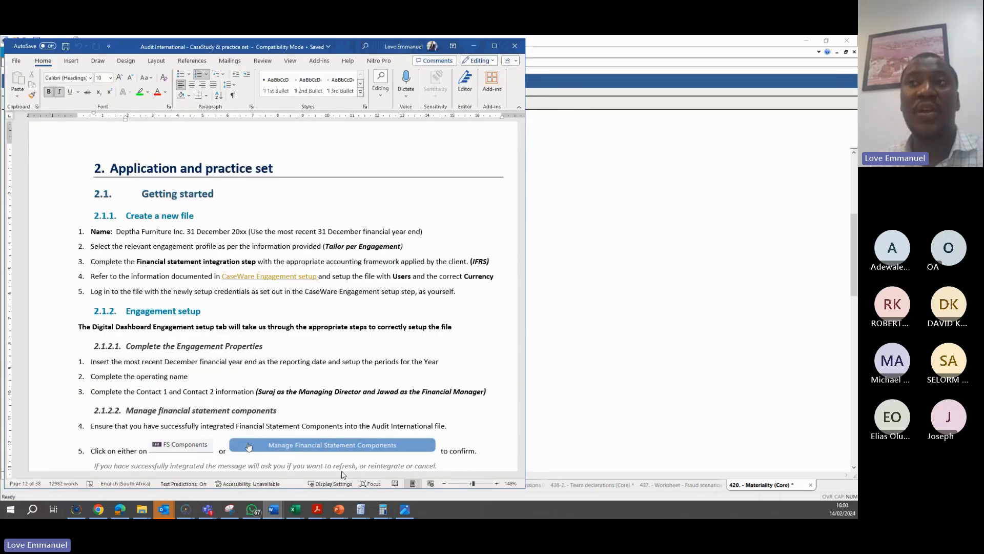
{"action": "scroll", "coordinate": [320, 319], "scroll_direction": "down", "scroll_amount": 20}
{"action": "scroll", "coordinate": [321, 320], "scroll_direction": "down", "scroll_amount": 15}
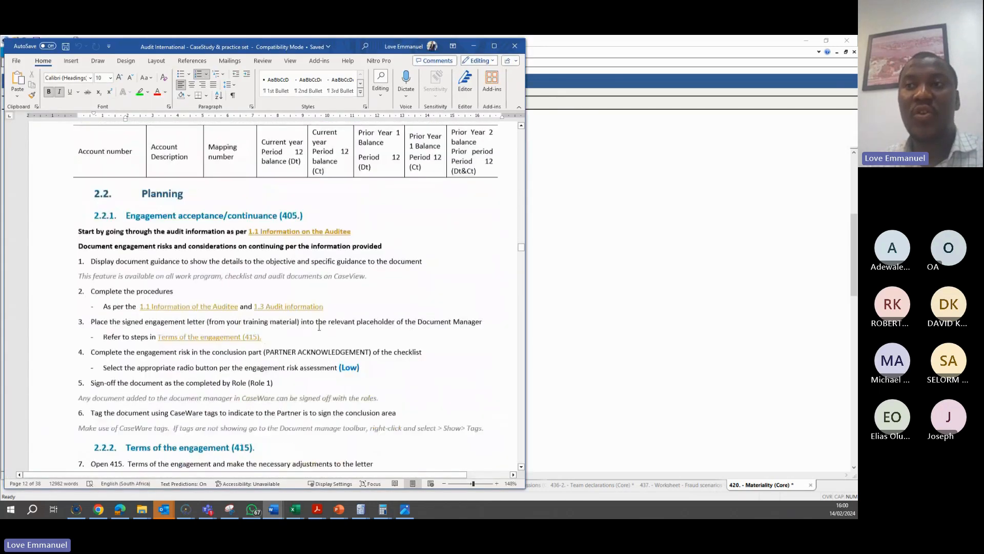
{"action": "scroll", "coordinate": [319, 325], "scroll_direction": "down", "scroll_amount": 15}
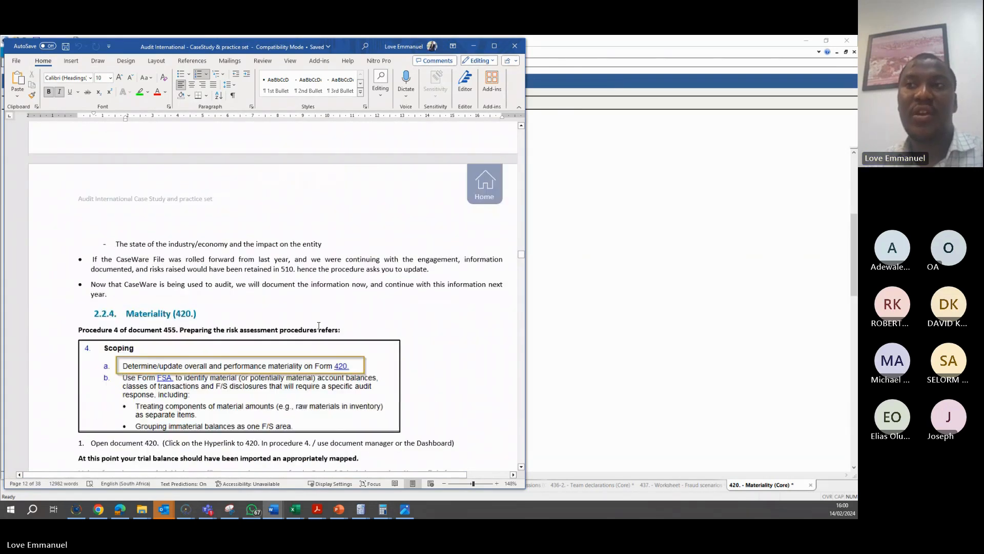
{"action": "scroll", "coordinate": [318, 326], "scroll_direction": "down", "scroll_amount": 3}
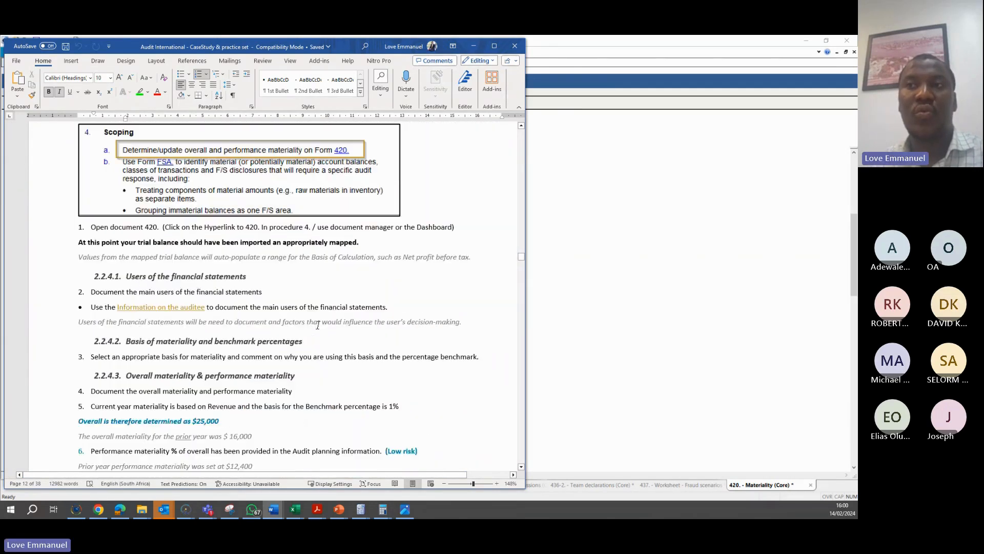
{"action": "scroll", "coordinate": [316, 324], "scroll_direction": "down", "scroll_amount": 3}
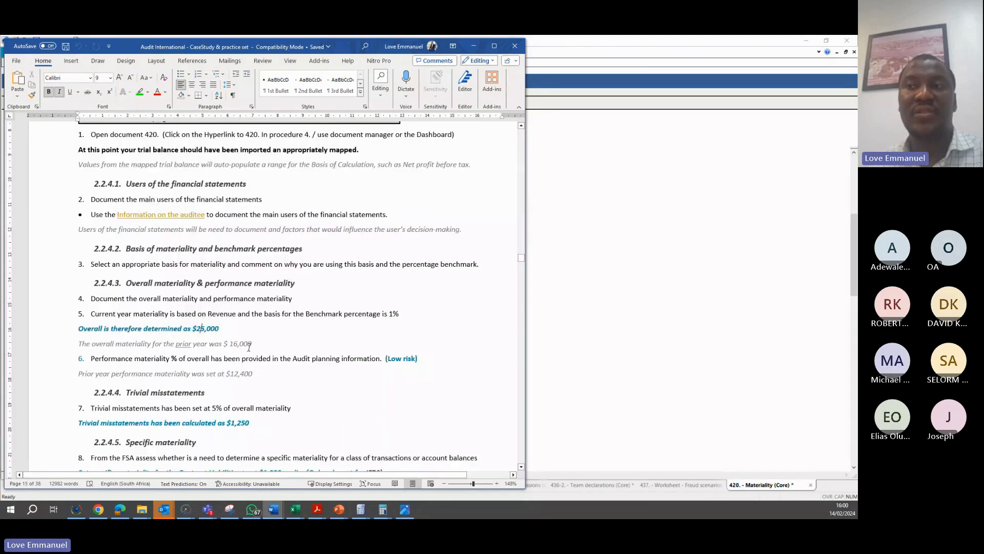
{"action": "left_click", "coordinate": [230, 343]}
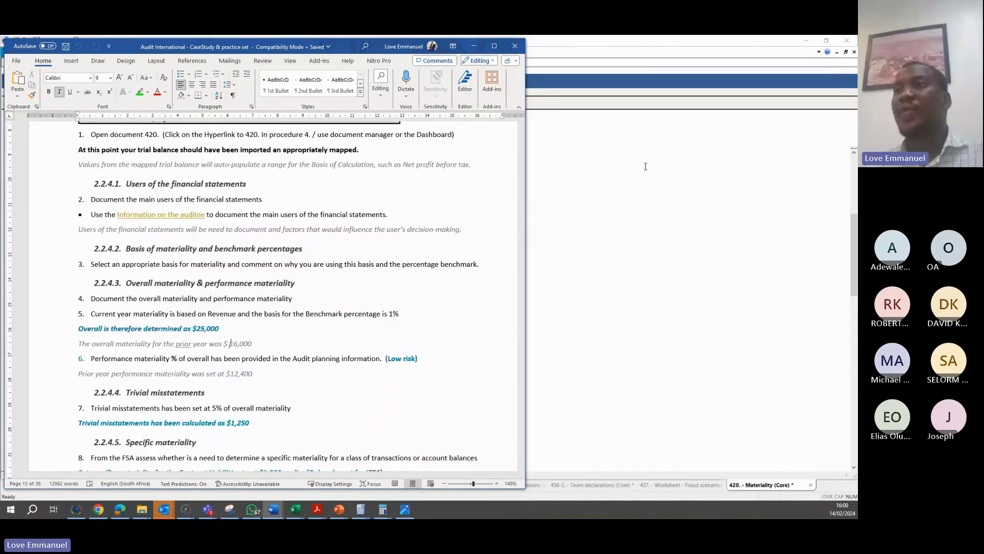
- Return to the CaseView materiality form and examine the note below the Conclusions table about overall materiality lower than in previous audits
{"action": "left_click", "coordinate": [611, 145]}
{"action": "left_click", "coordinate": [152, 339]}
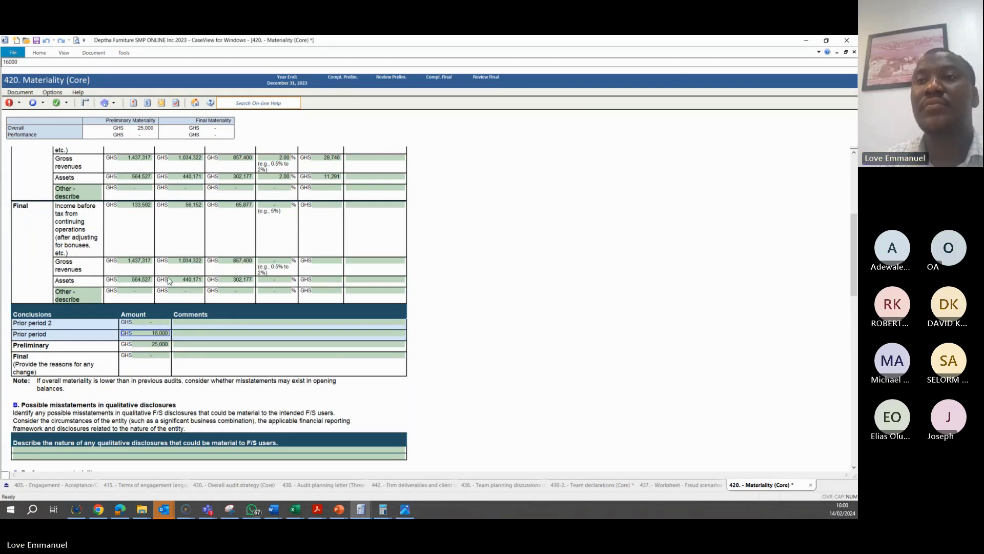
{"action": "scroll", "coordinate": [149, 284], "scroll_direction": "down", "scroll_amount": 2}
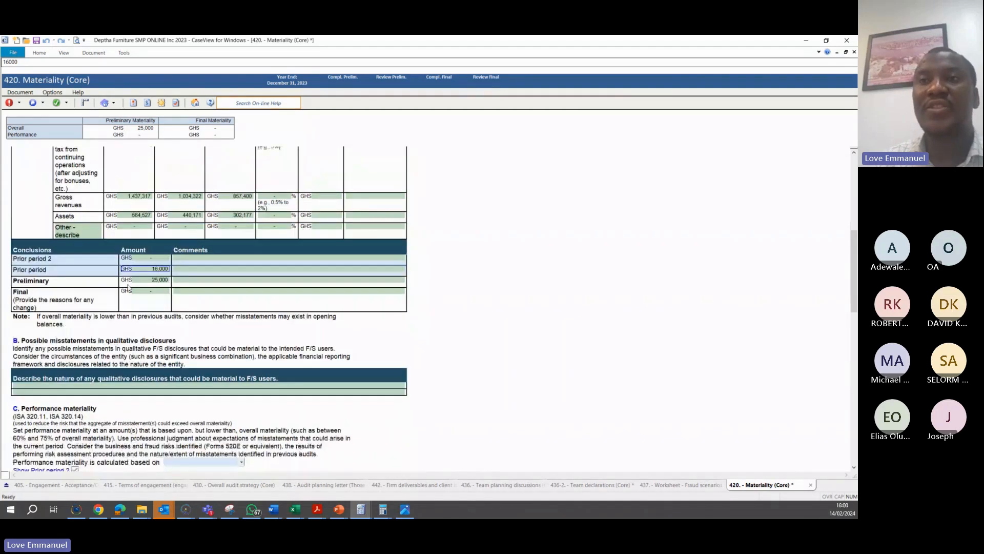
{"action": "left_click", "coordinate": [14, 317]}
{"action": "left_click", "coordinate": [74, 326]}
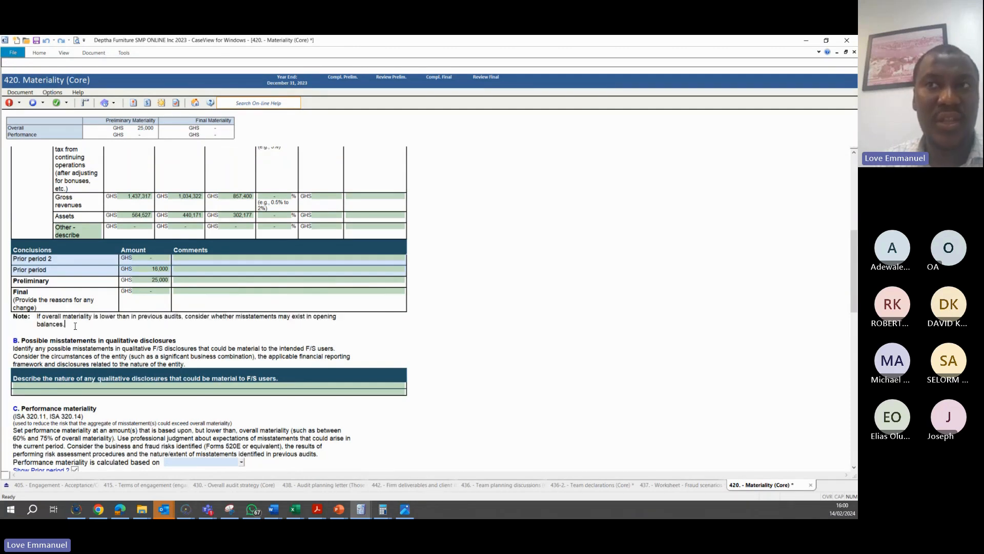
{"action": "left_click", "coordinate": [23, 318]}
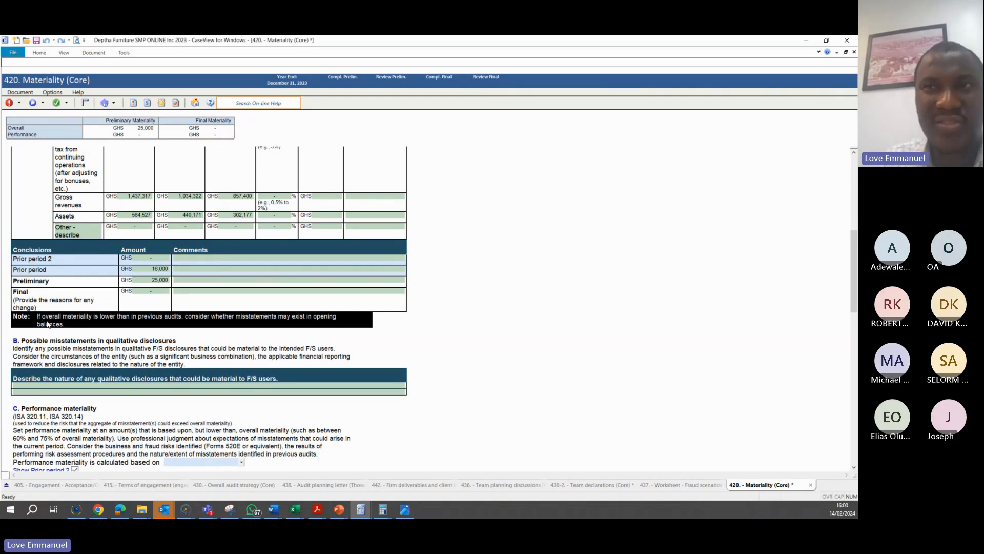
{"action": "left_click", "coordinate": [71, 326]}
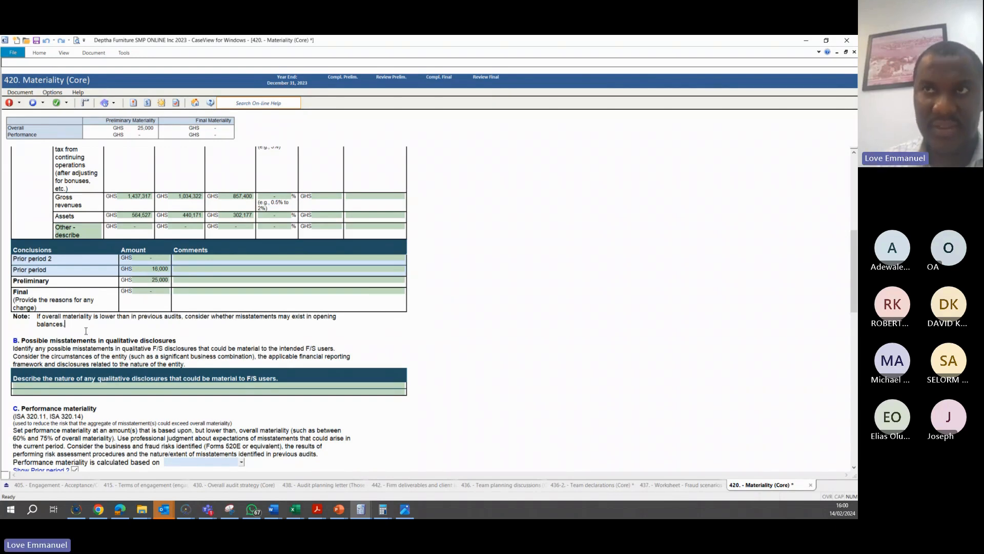
{"action": "left_click_drag", "start_coordinate": [87, 331], "coordinate": [79, 319]}
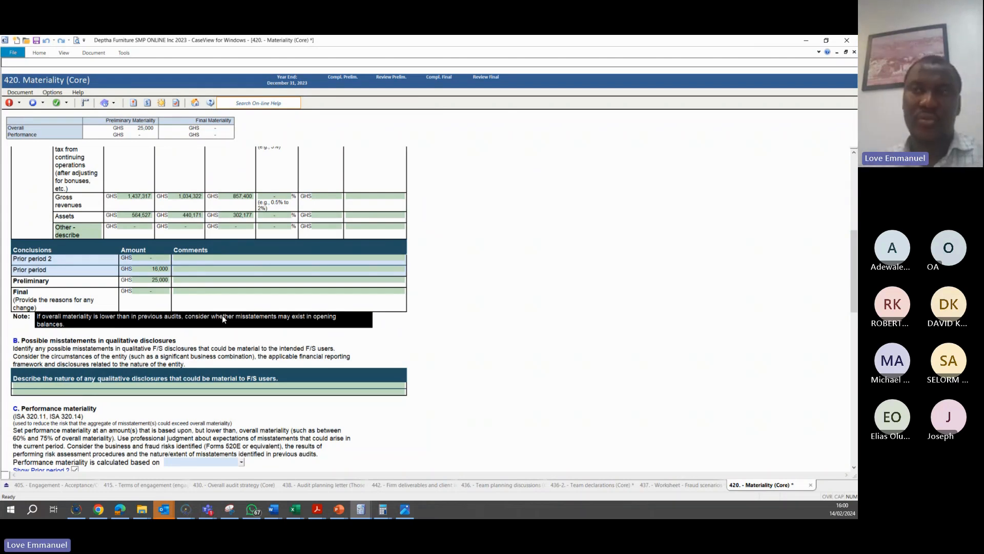
{"action": "left_click", "coordinate": [147, 314]}
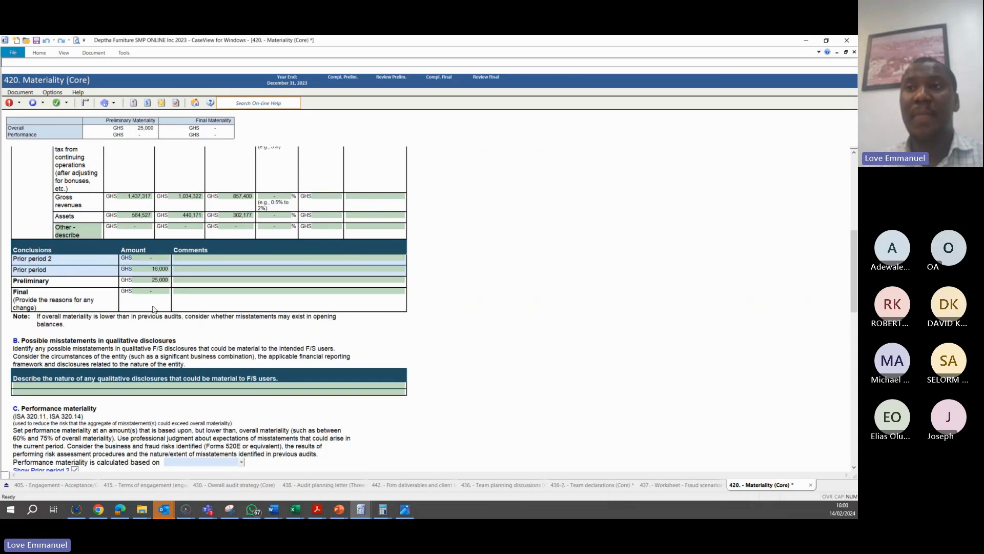
- Review the Conclusions amounts again and move on to the amounts table under Performance materiality
{"action": "scroll", "coordinate": [153, 309], "scroll_direction": "up", "scroll_amount": 8}
{"action": "scroll", "coordinate": [137, 330], "scroll_direction": "down", "scroll_amount": 6}
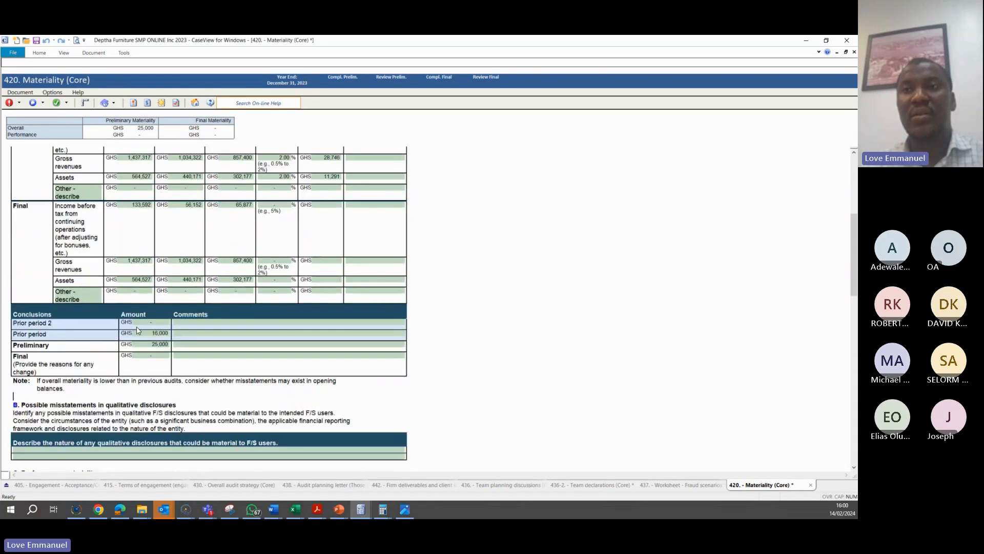
{"action": "scroll", "coordinate": [137, 330], "scroll_direction": "down", "scroll_amount": 4}
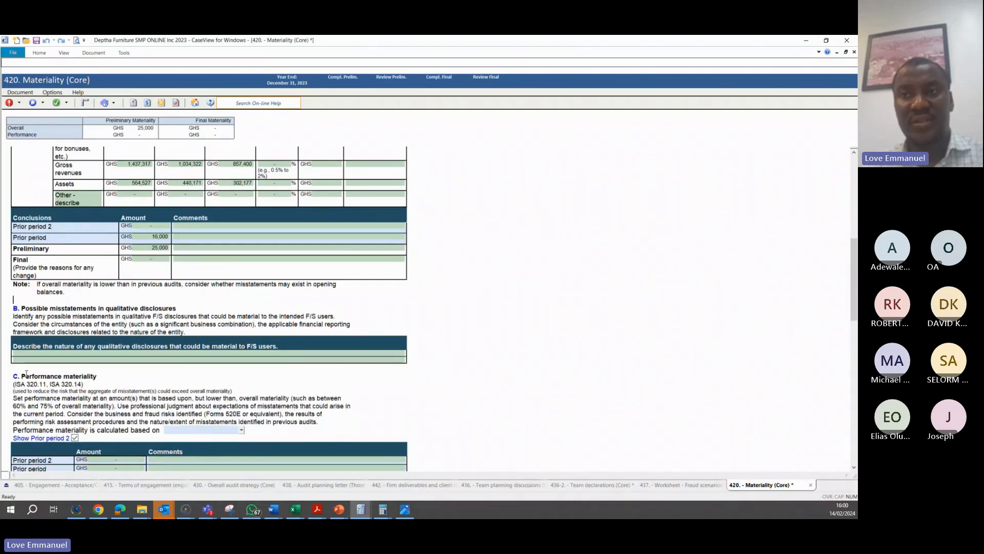
{"action": "scroll", "coordinate": [112, 367], "scroll_direction": "down", "scroll_amount": 4}
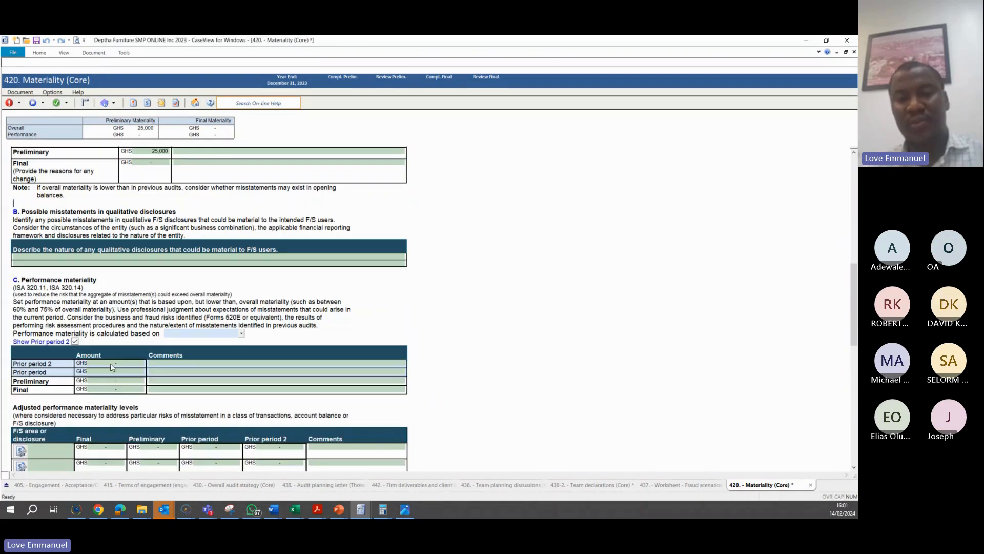